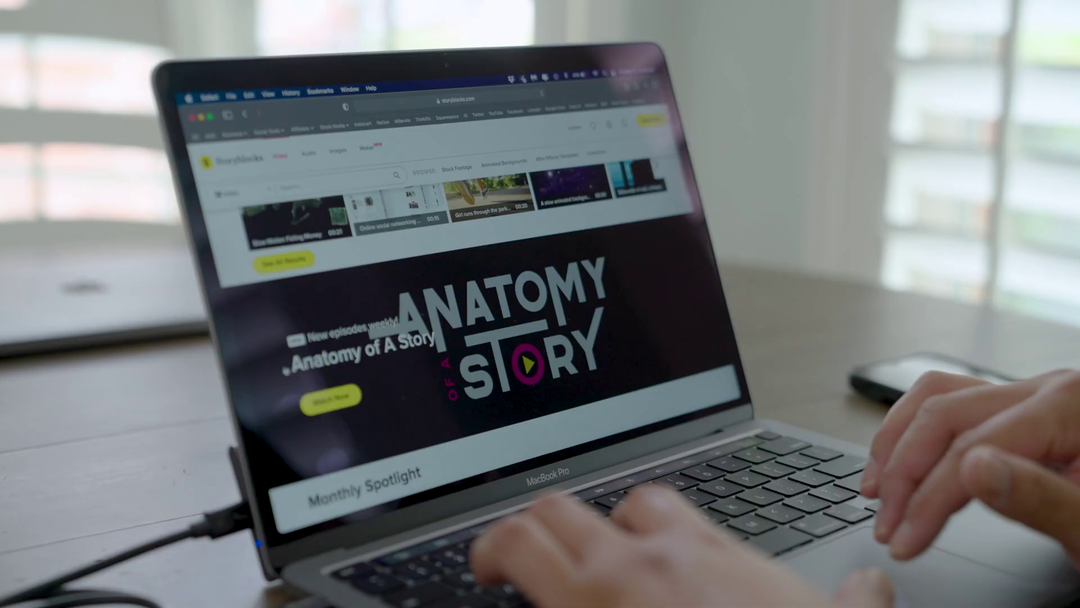
# - Scroll through the Storyblocks spotlight rows and the grid of city stock-footage results
pyautogui.scroll(-5, 286, 371)
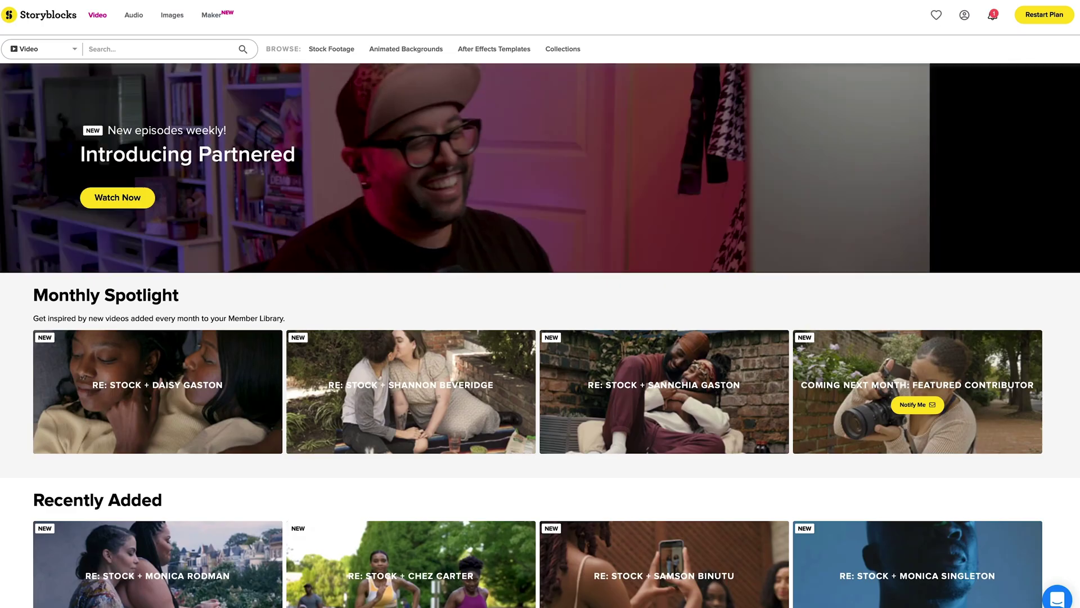
pyautogui.scroll(-3, 541, 304)
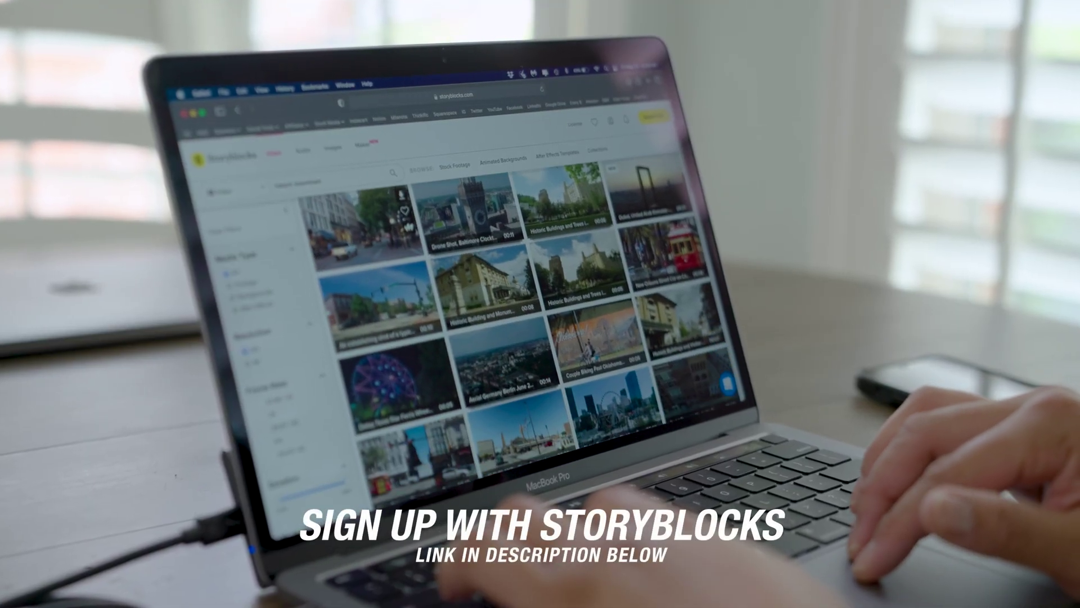
pyautogui.scroll(-2, 428, 265)
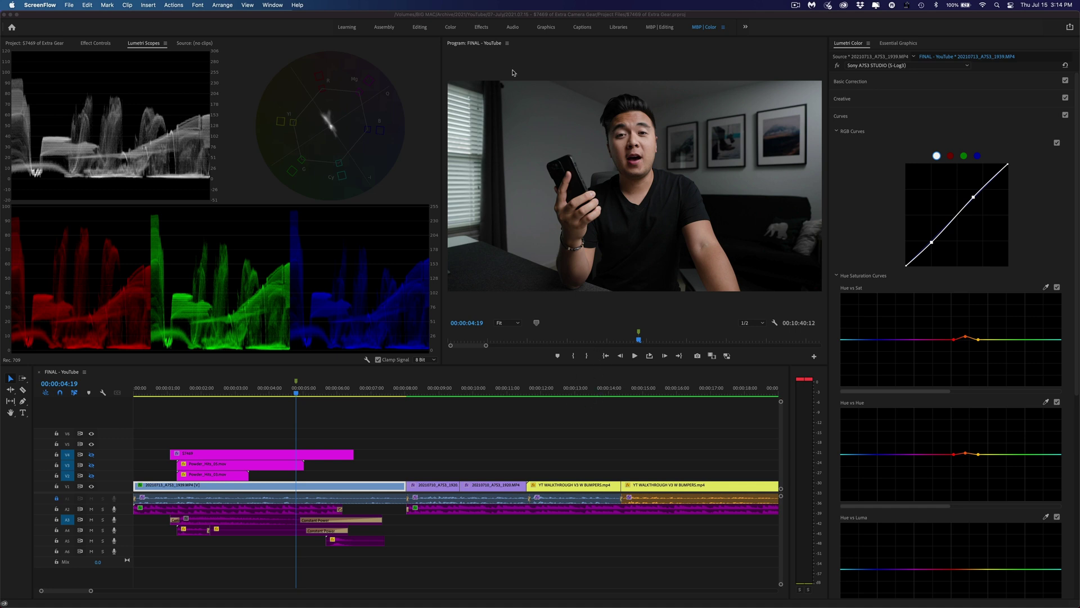
# - Compare the clip with its Lumetri Color grade off and on, then delete that effect
pyautogui.click(91, 44)
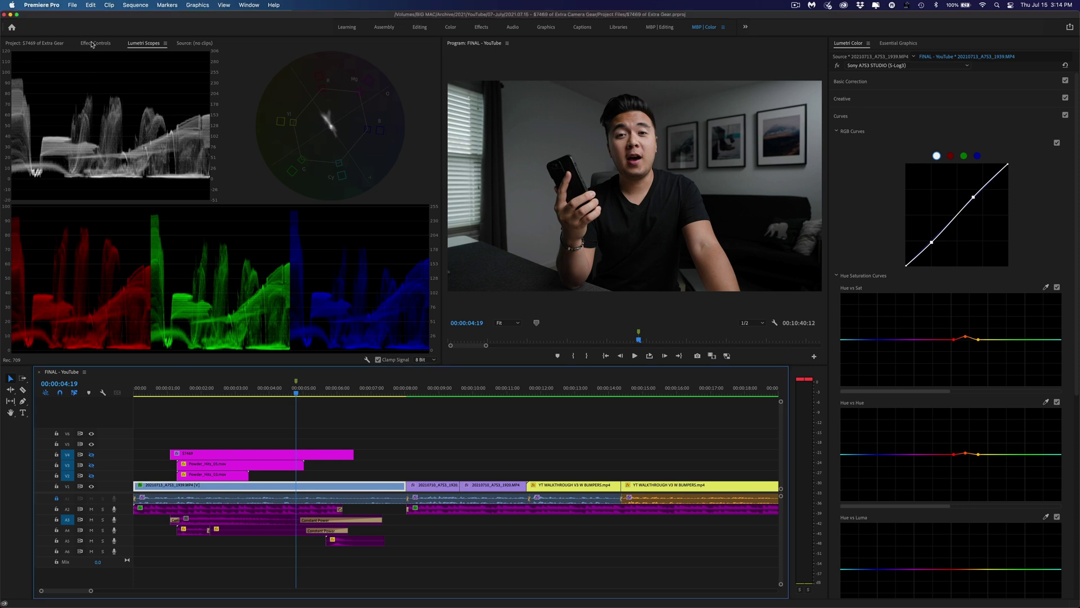
pyautogui.click(96, 44)
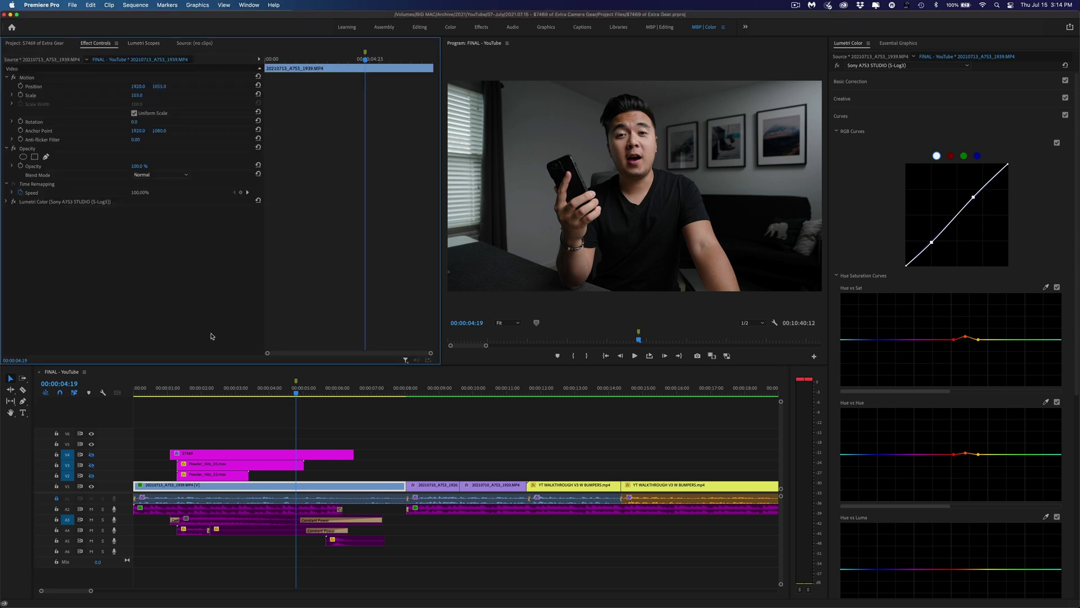
pyautogui.click(14, 201)
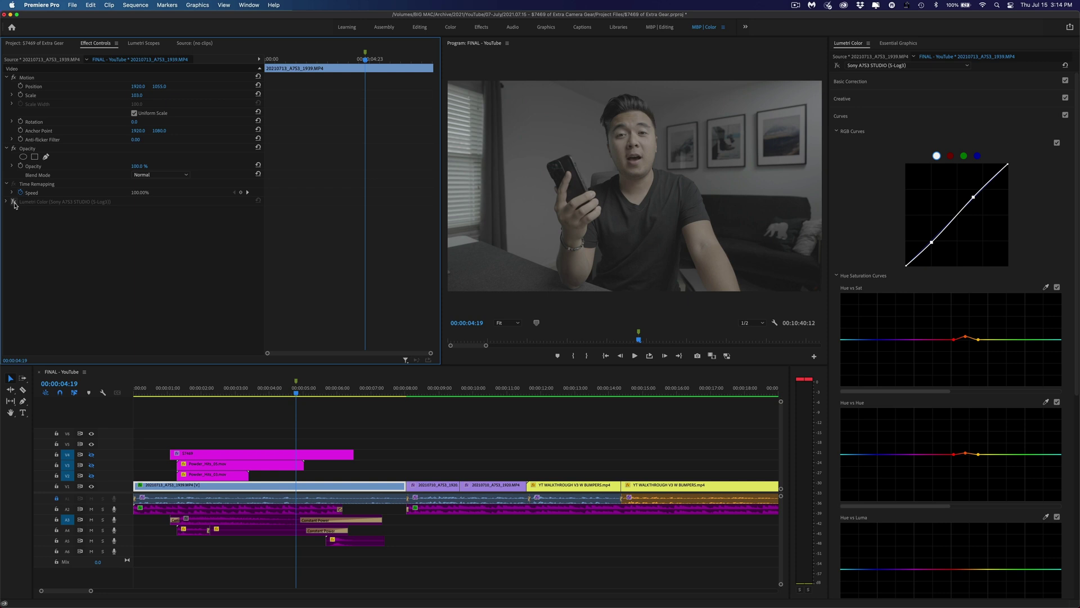
pyautogui.click(14, 202)
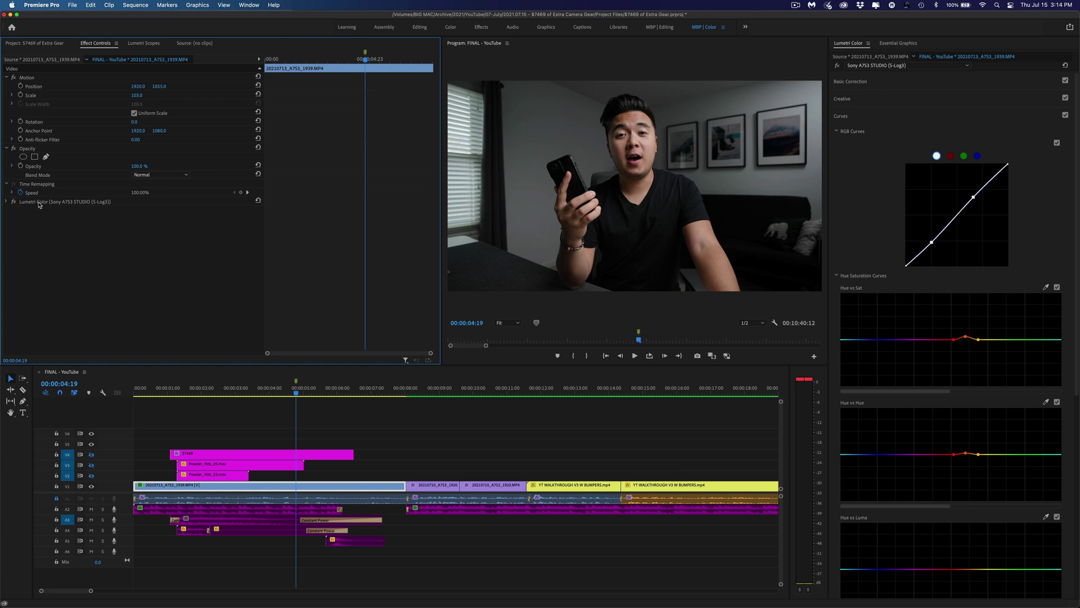
pyautogui.click(64, 202)
pyautogui.press('Delete')
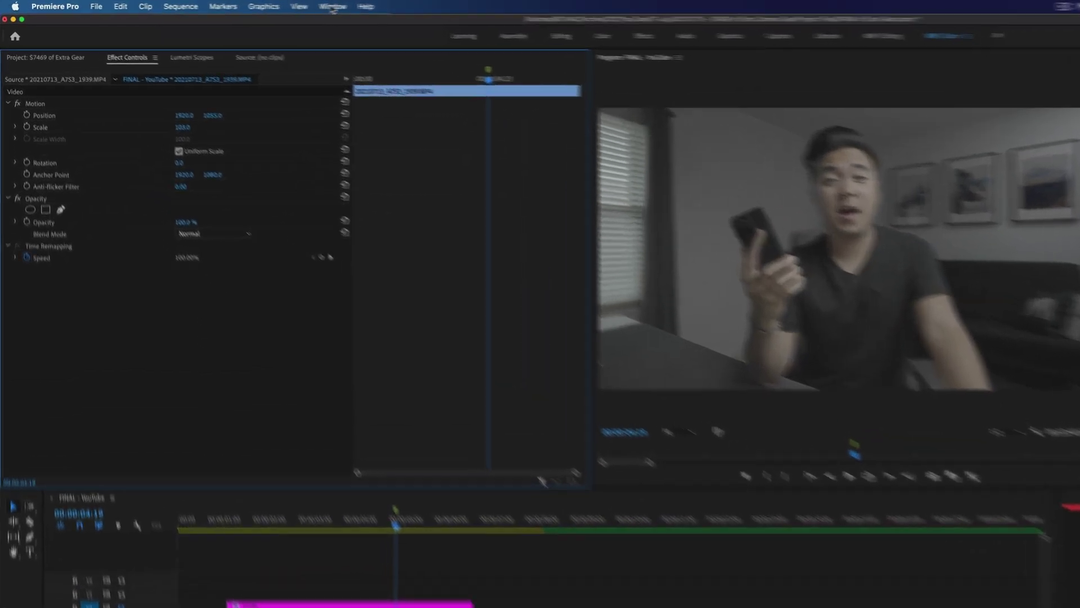
# - Switch to the MBP | Color workspace and show the Lumetri Scopes waveform, vectorscope and RGB parade
pyautogui.click(249, 5)
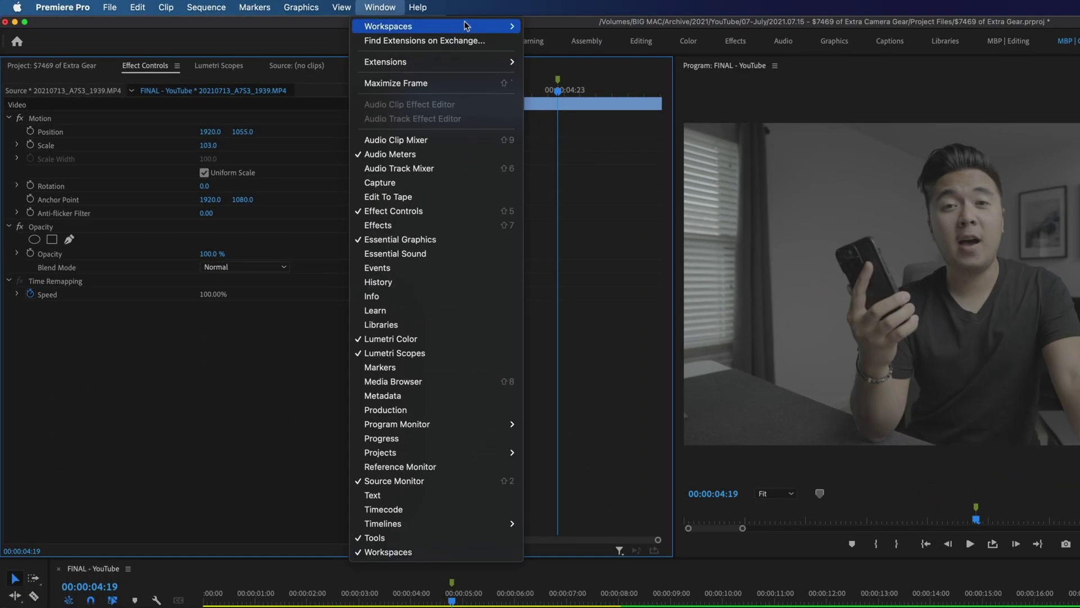
pyautogui.moveTo(465, 26)
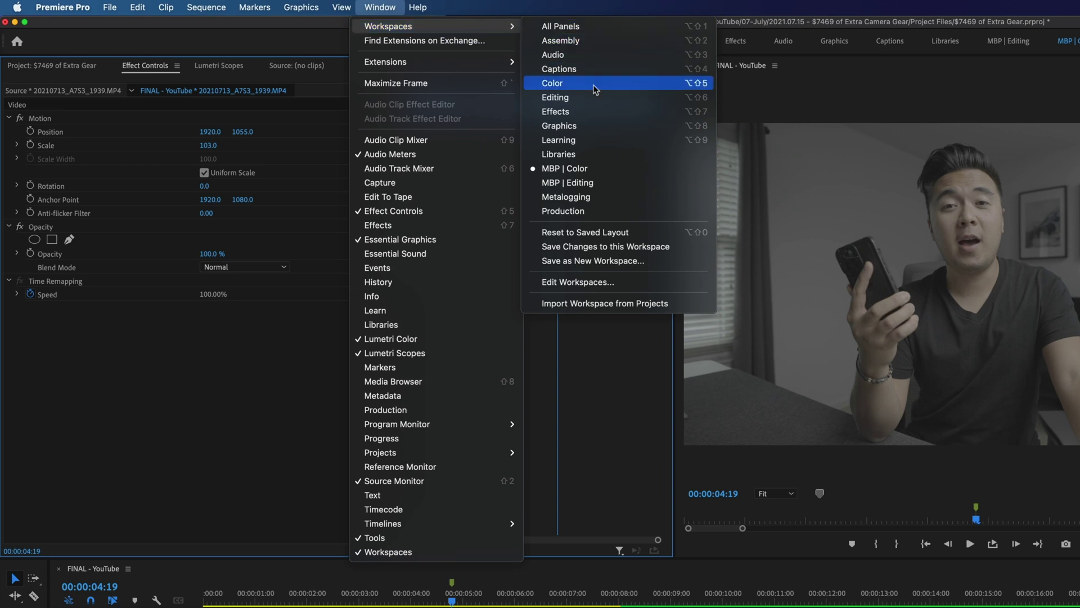
pyautogui.click(626, 170)
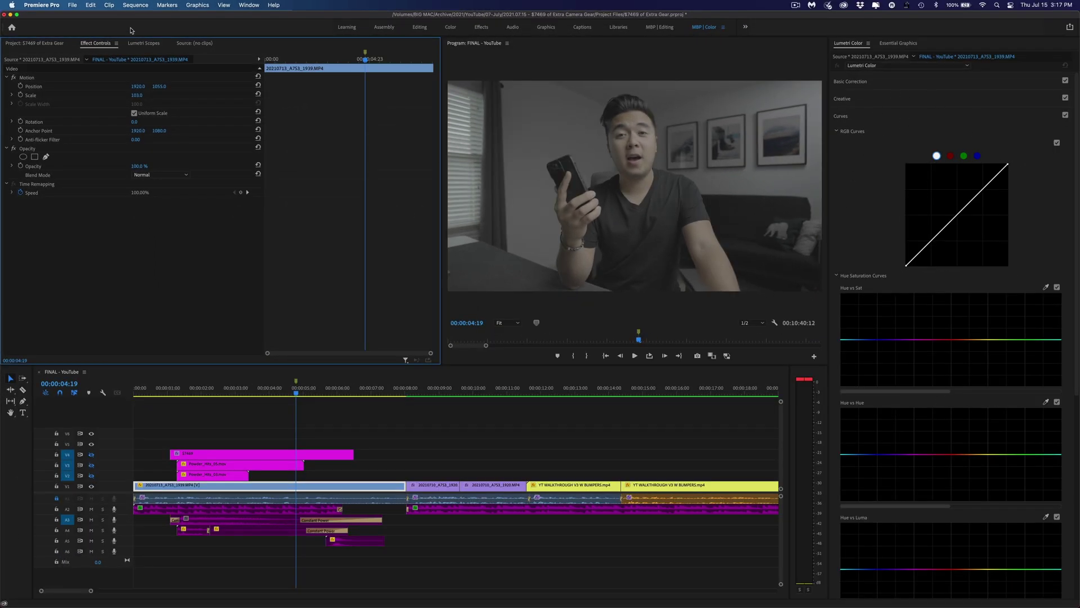
pyautogui.click(142, 43)
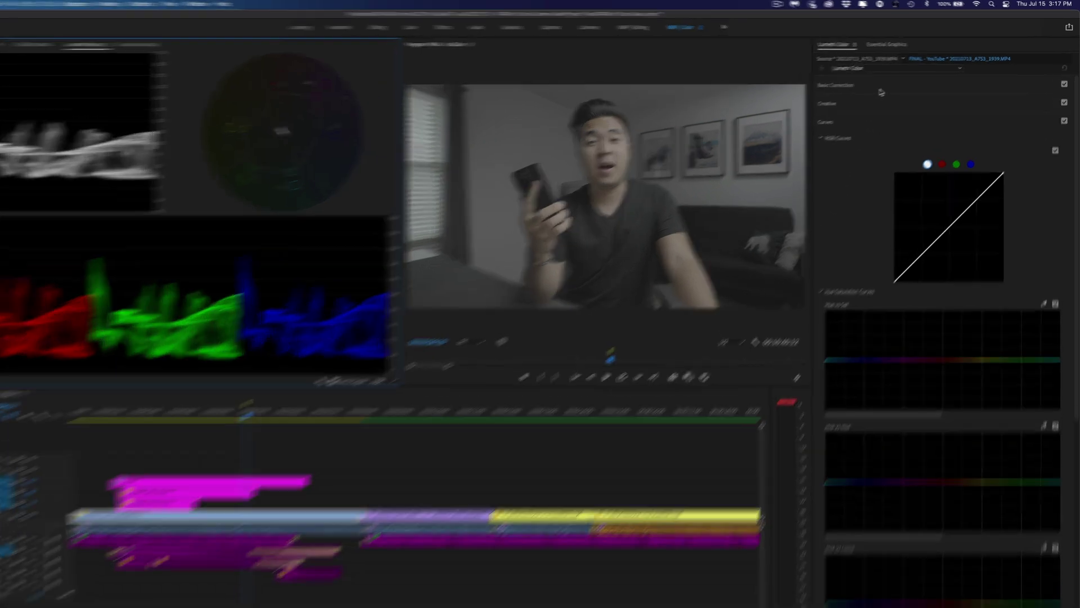
pyautogui.click(884, 84)
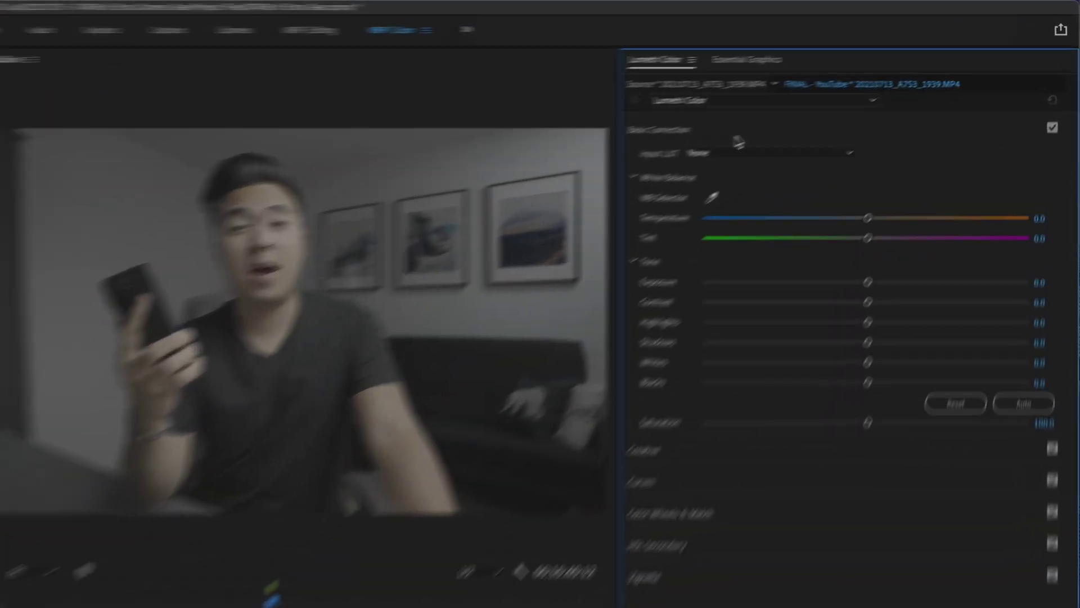
# - Set the Basic Correction Input LUT to SD - S-Log3 to Rec709
pyautogui.click(703, 175)
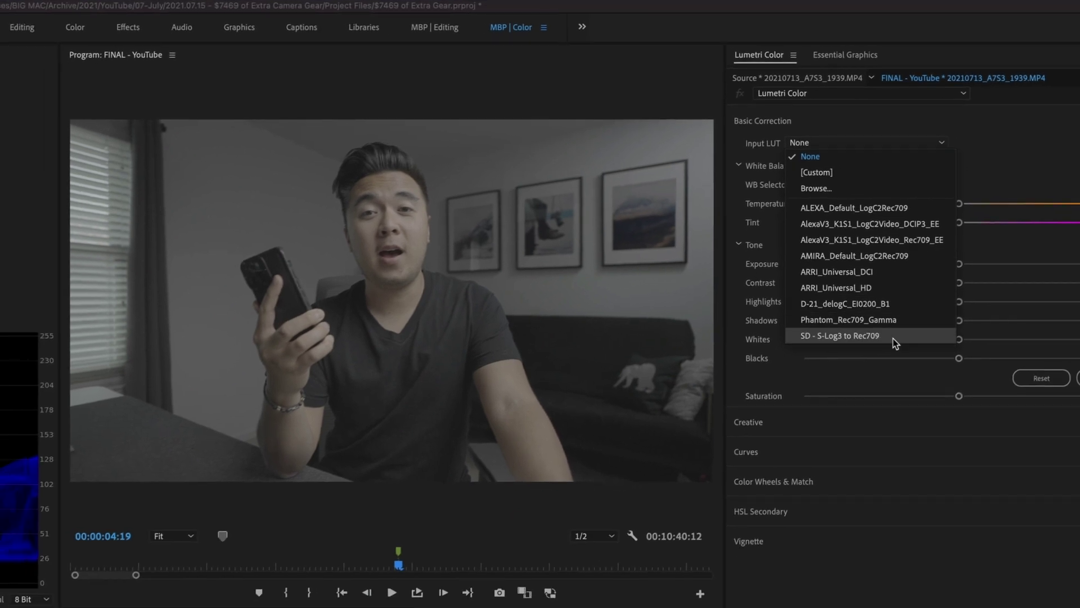
pyautogui.click(894, 337)
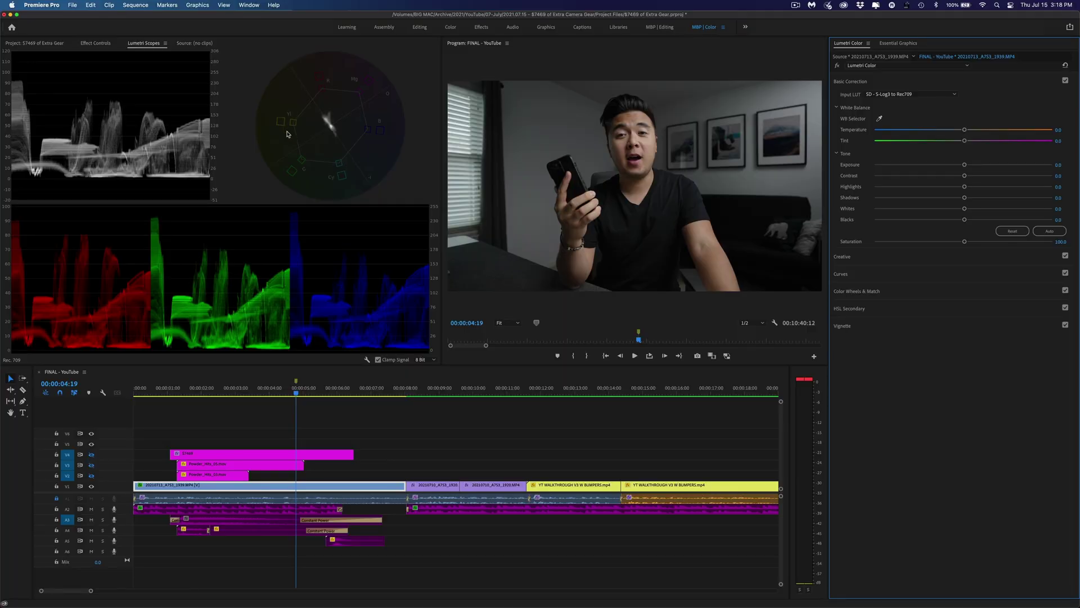
# - Draw a three-point Opacity pen mask on the cheek and view scopes for the isolated skin
pyautogui.click(96, 44)
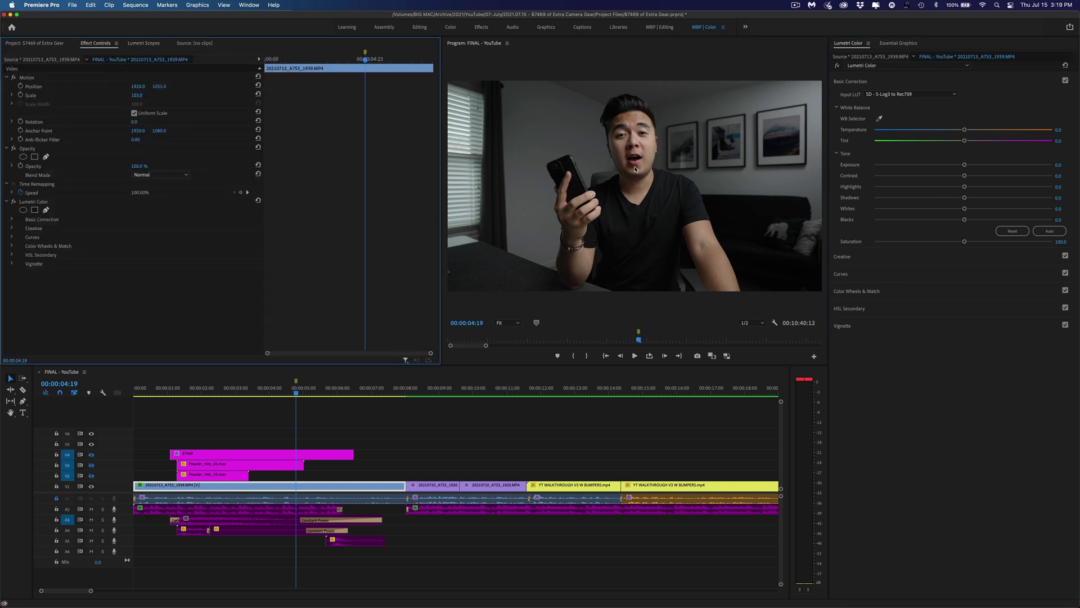
pyautogui.click(48, 158)
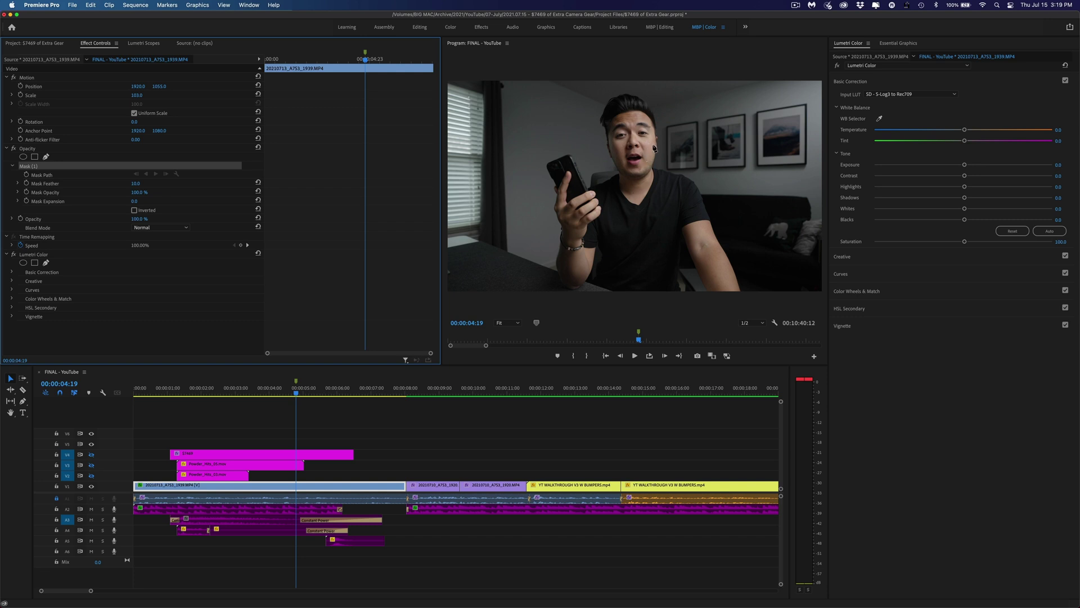
pyautogui.click(653, 144)
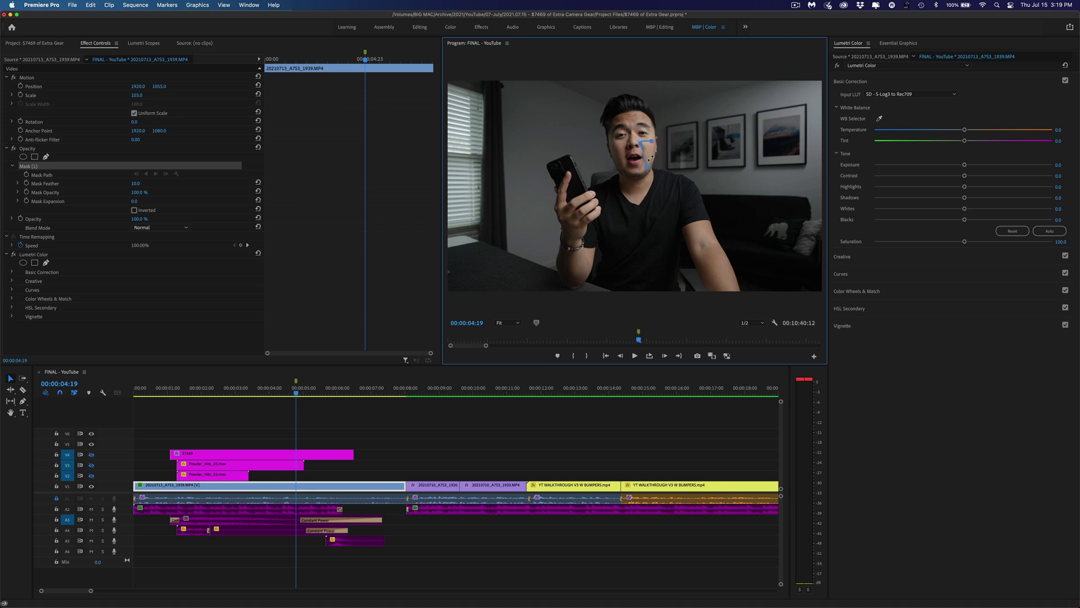
pyautogui.click(653, 156)
pyautogui.click(654, 144)
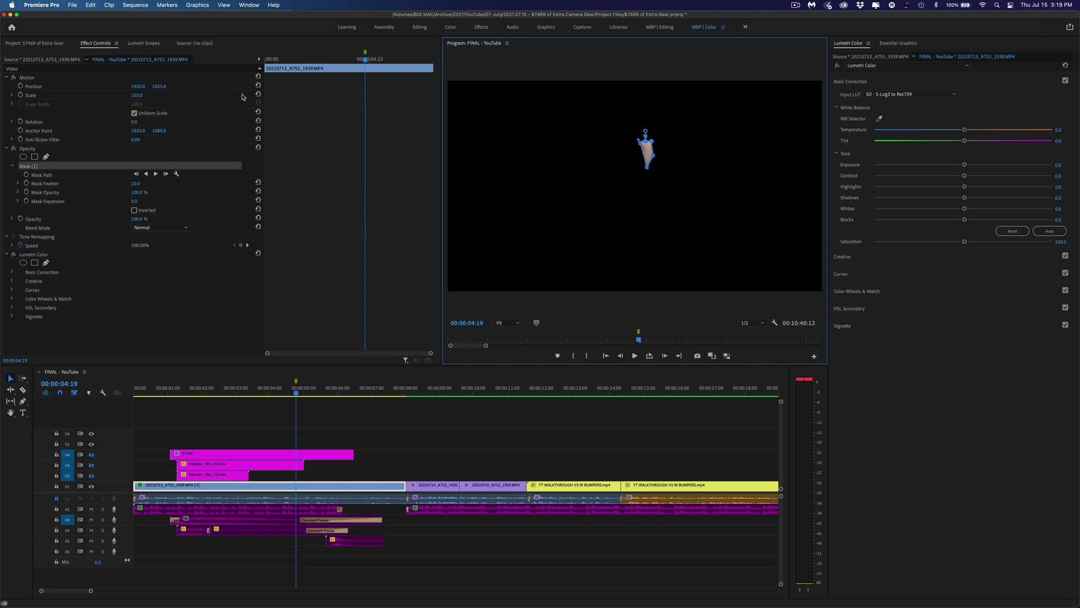
pyautogui.click(155, 45)
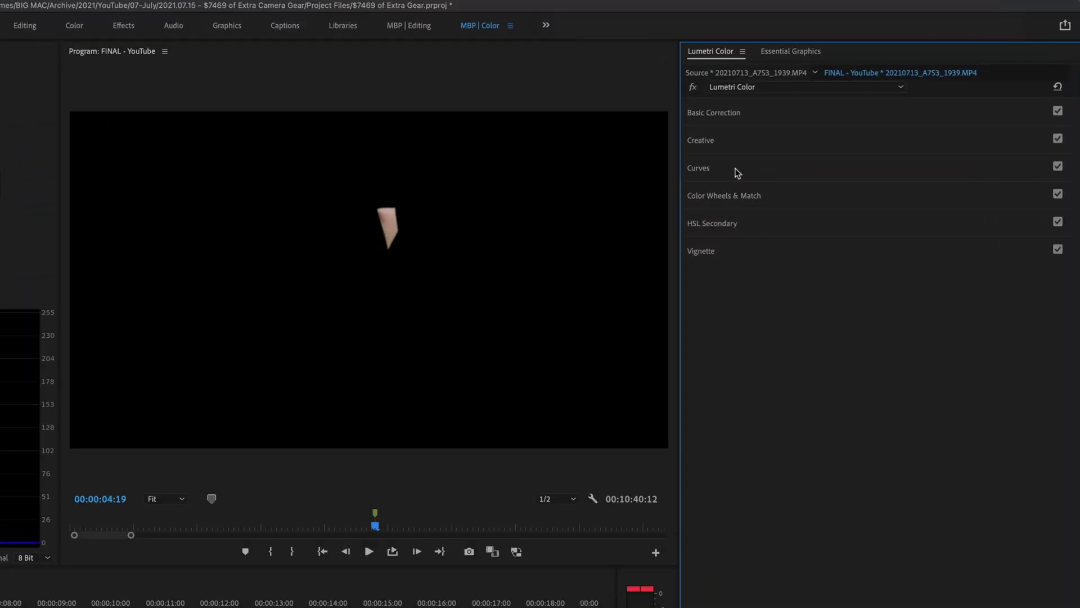
# - Sample the cheek with the Hue vs Hue eyedropper to place three skin-tone points
pyautogui.click(737, 173)
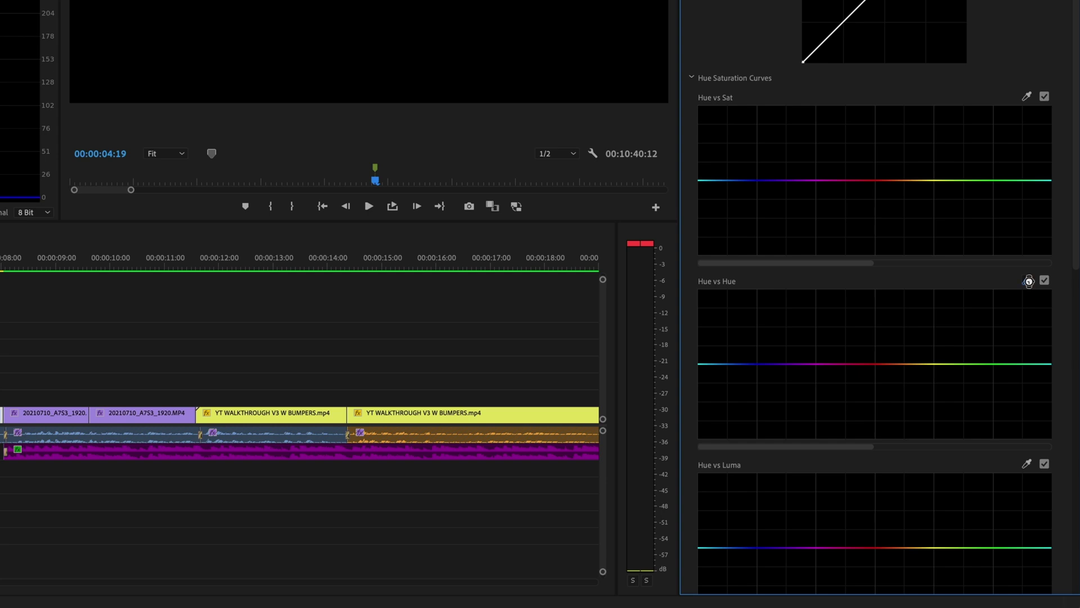
pyautogui.click(1027, 281)
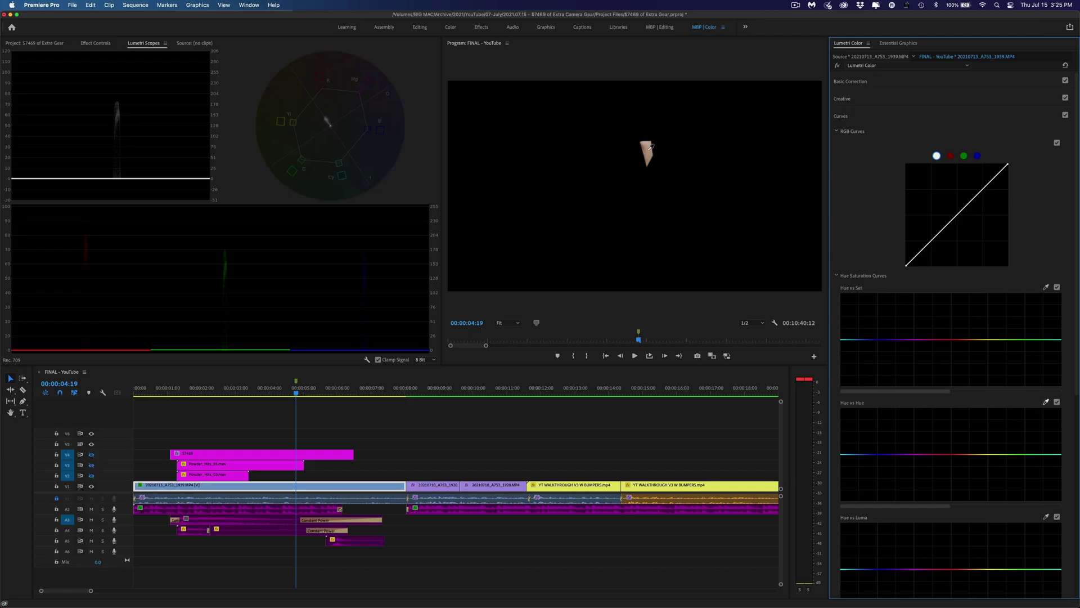
pyautogui.click(650, 150)
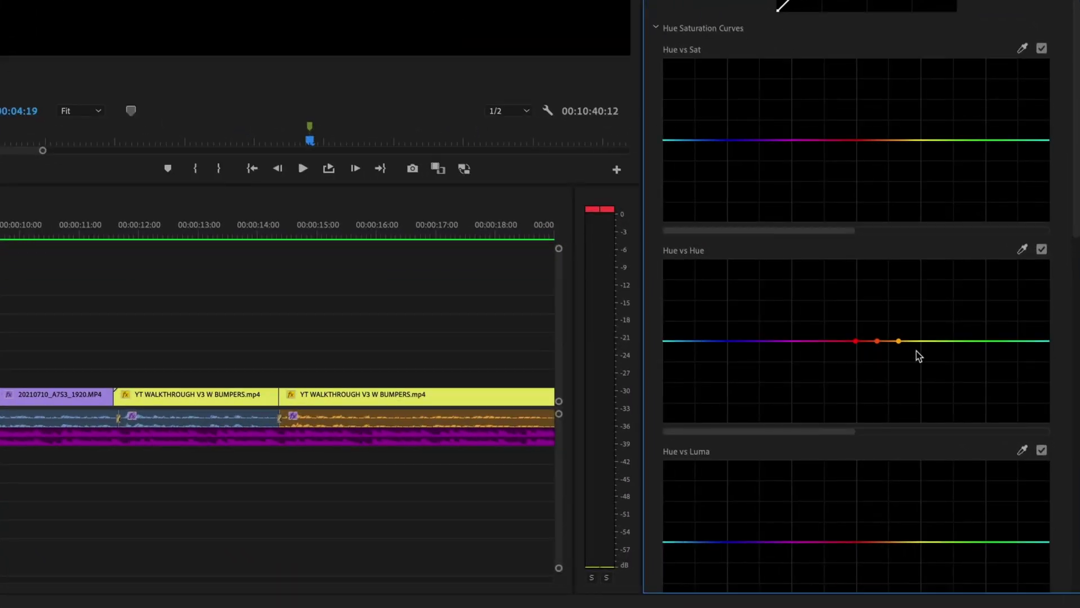
# - Raise the middle Hue vs Hue skin-tone point, then ease it back to a subtle bump
pyautogui.click(878, 342)
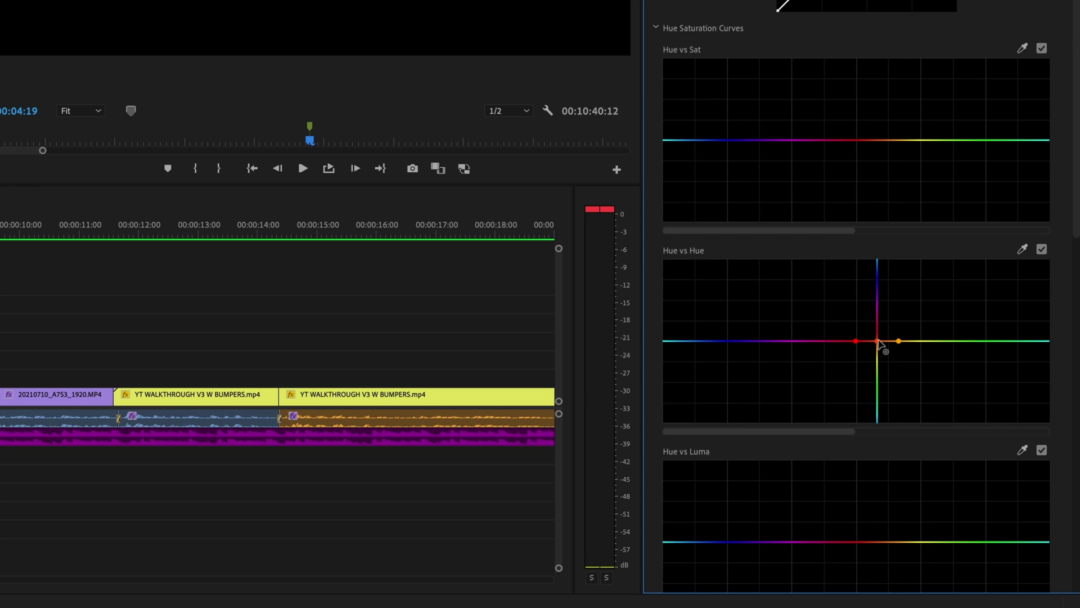
pyautogui.moveTo(879, 343); pyautogui.dragTo(876, 339)
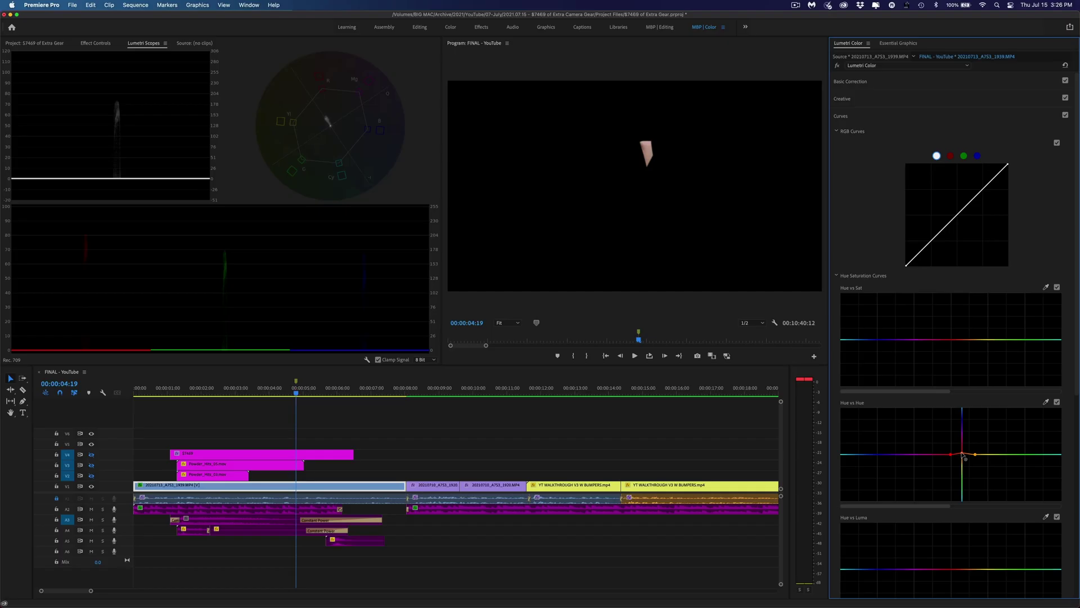
pyautogui.moveTo(962, 453); pyautogui.dragTo(959, 431)
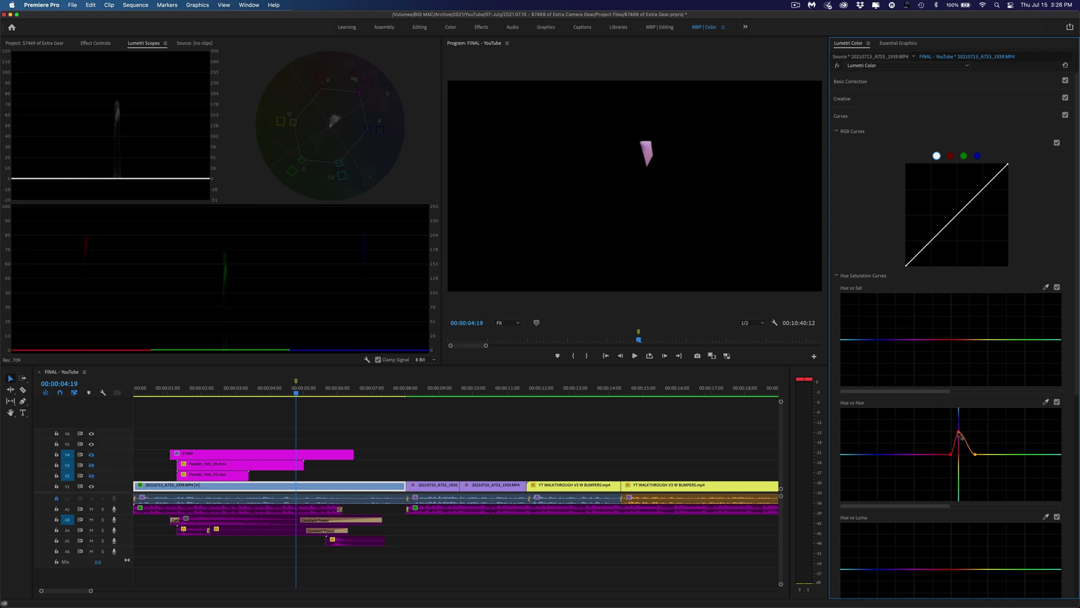
pyautogui.moveTo(959, 432); pyautogui.dragTo(961, 451)
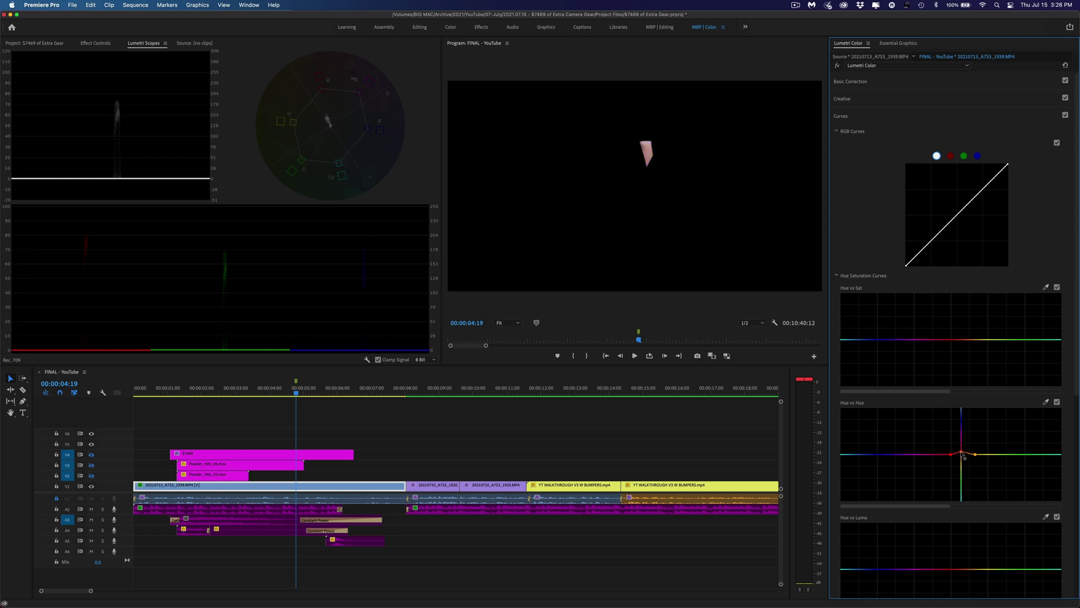
pyautogui.moveTo(961, 453); pyautogui.dragTo(962, 455)
pyautogui.moveTo(961, 454); pyautogui.dragTo(962, 455)
pyautogui.click(104, 45)
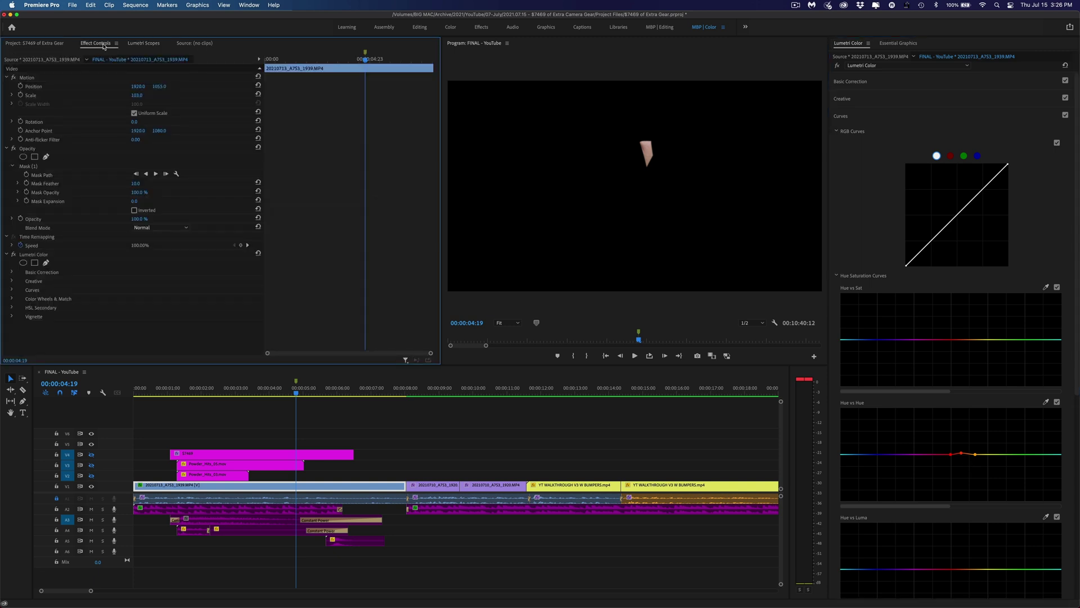
# - Delete Mask (1) from Opacity and save the project with Cmd+S
pyautogui.click(33, 169)
pyautogui.press('Delete')
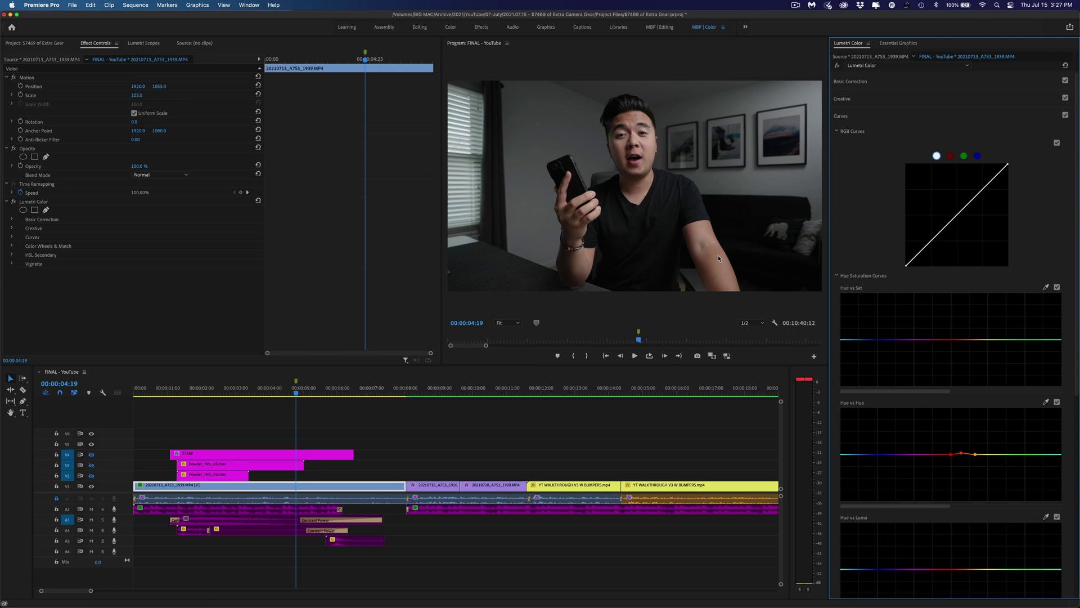
pyautogui.press('super+s')
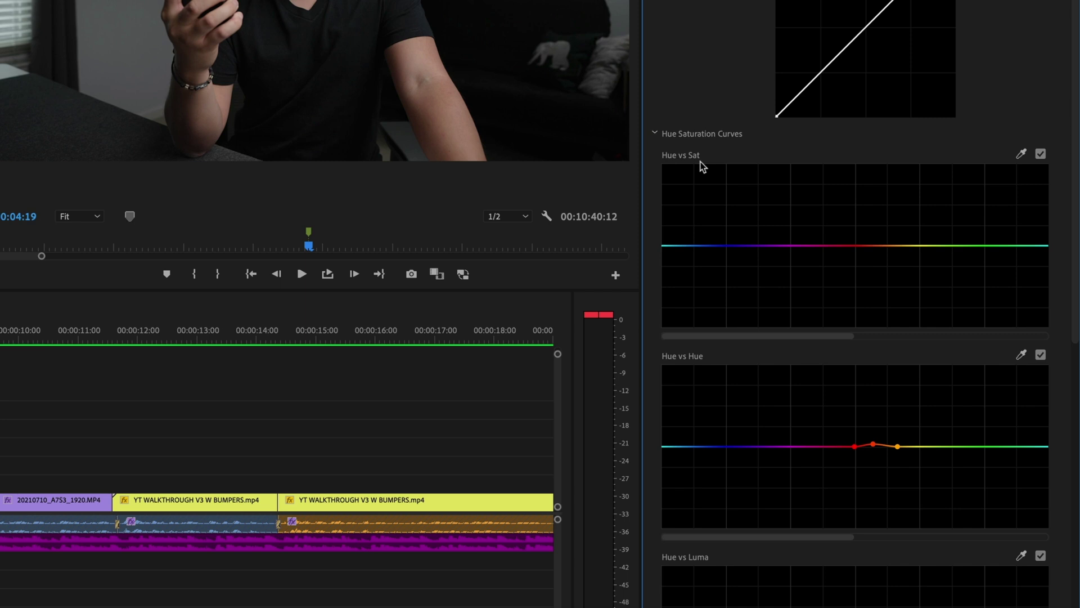
pyautogui.click(1022, 154)
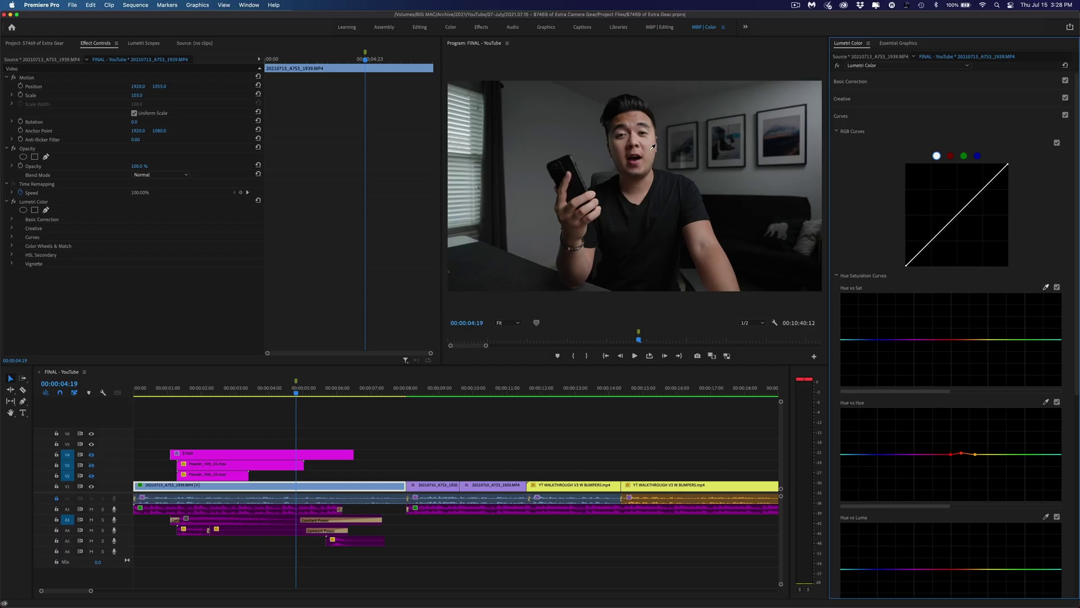
# - Sample the face into Hue vs Sat, raise the skin-tone point slightly, and compare with Curves toggled
pyautogui.click(651, 147)
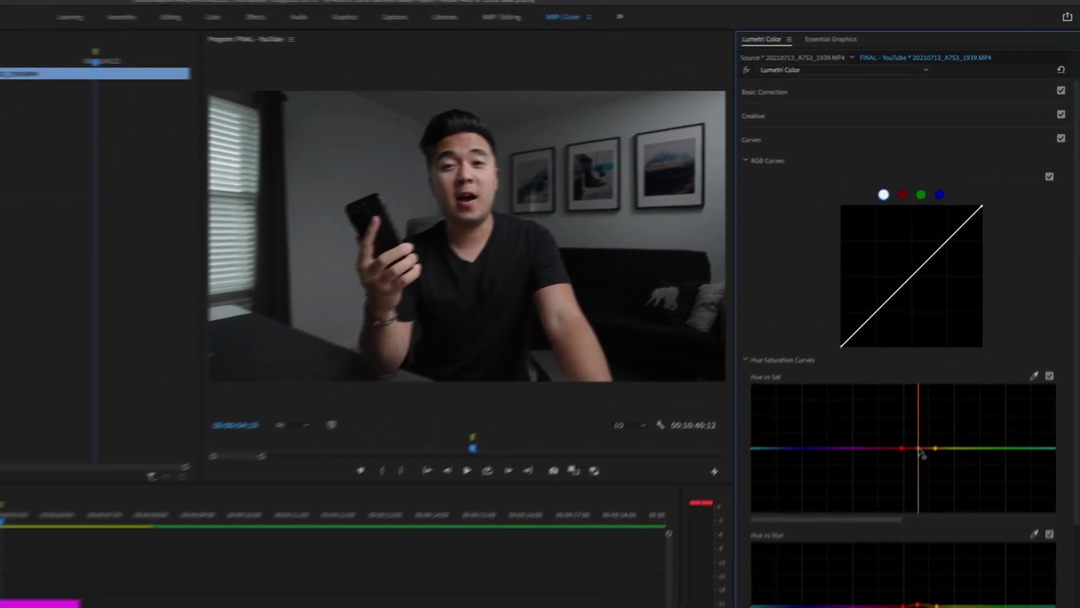
pyautogui.click(963, 341)
pyautogui.moveTo(905, 483); pyautogui.dragTo(904, 479)
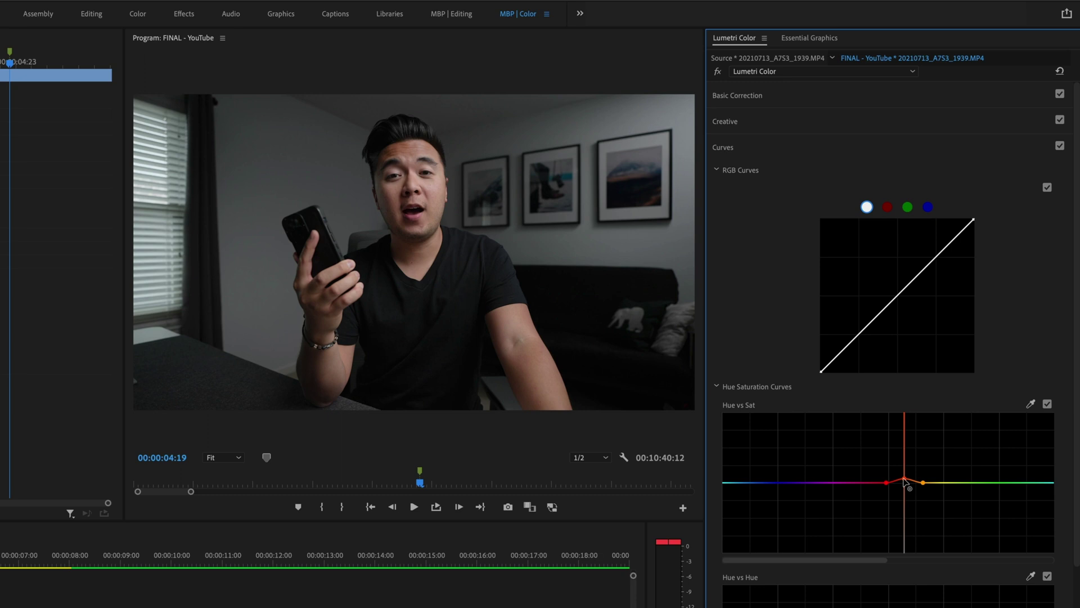
pyautogui.moveTo(903, 479)
pyautogui.mouseDown()
pyautogui.moveTo(904, 457)
pyautogui.moveTo(903, 479)
pyautogui.mouseUp()
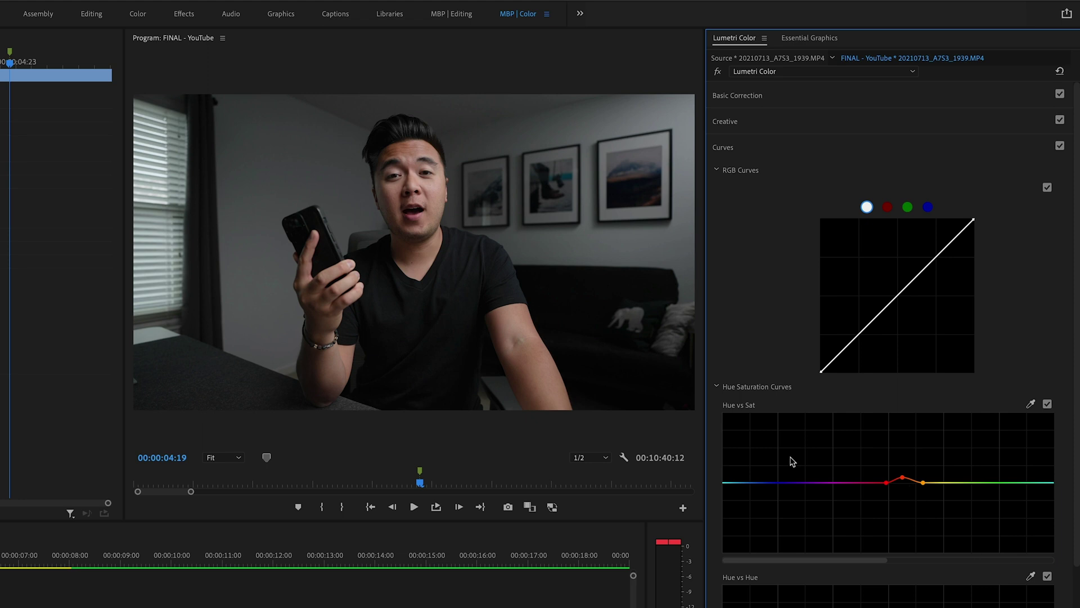
pyautogui.click(1060, 148)
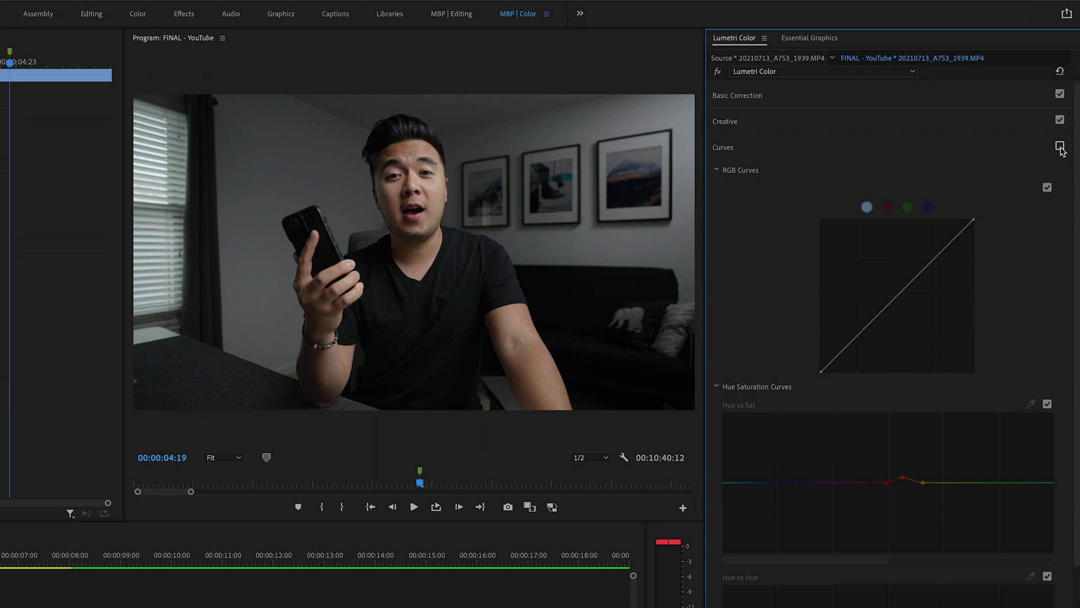
pyautogui.click(1060, 147)
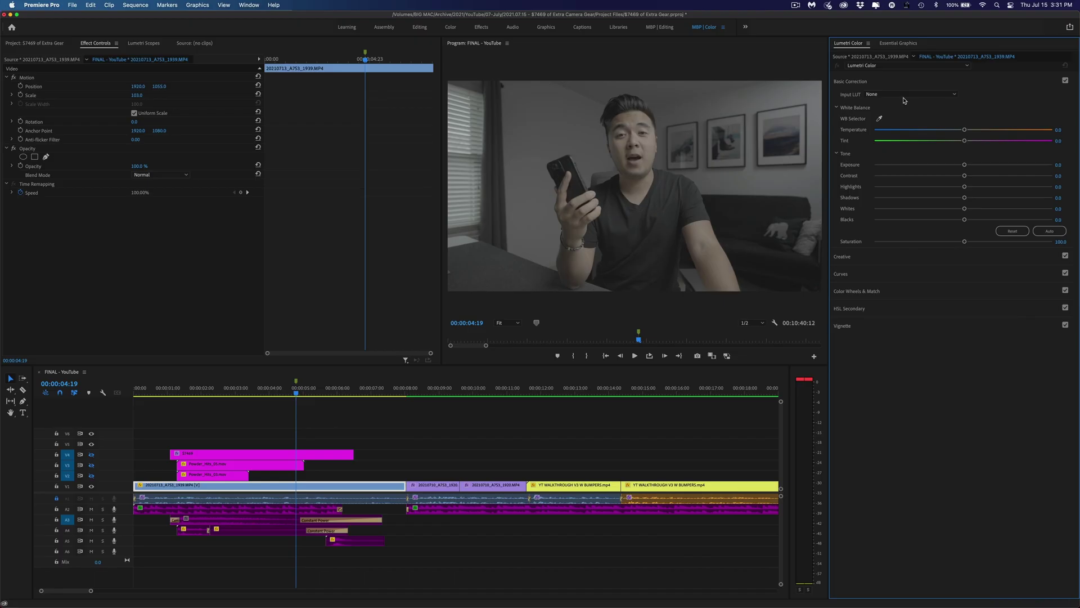
pyautogui.click(903, 96)
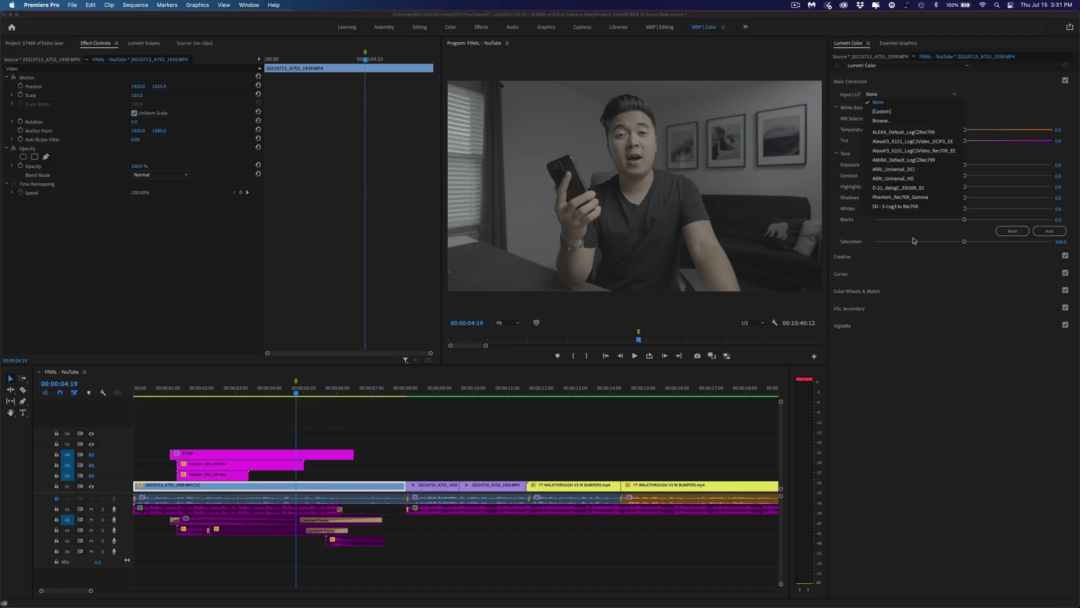
# - Apply the SD - S-Log3 to Rec709 input LUT and draw a new Opacity pen mask around the face
pyautogui.click(918, 209)
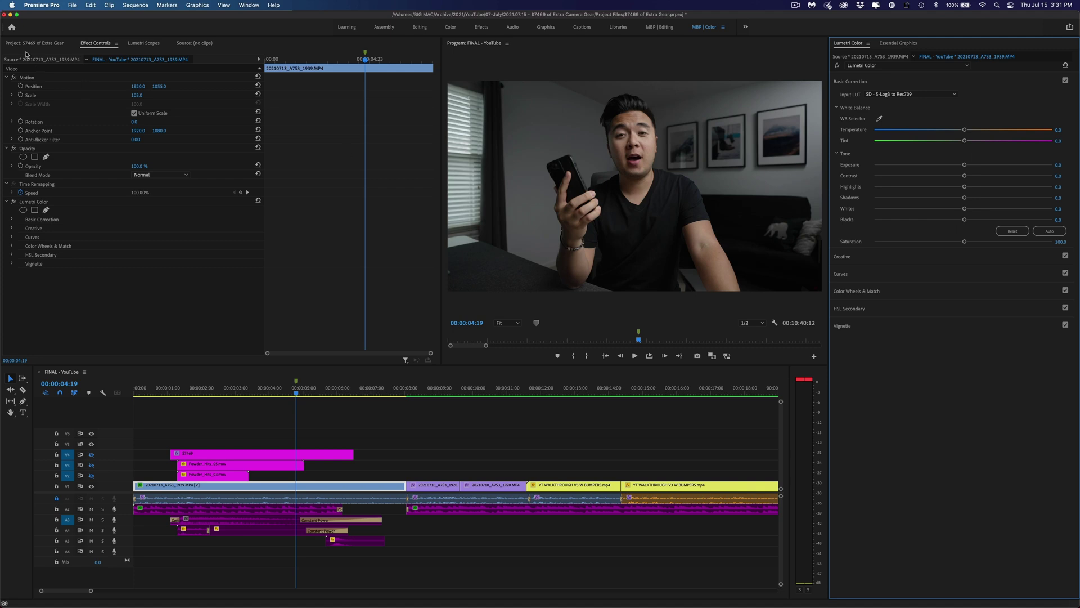
pyautogui.click(46, 156)
pyautogui.click(650, 144)
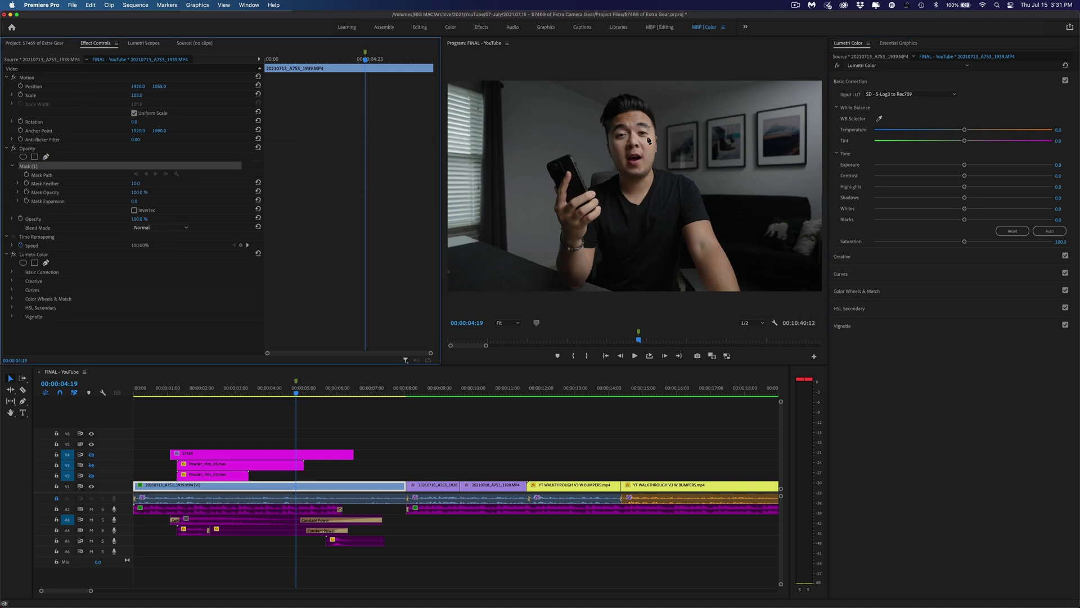
pyautogui.moveTo(646, 158); pyautogui.dragTo(655, 163)
pyautogui.click(650, 143)
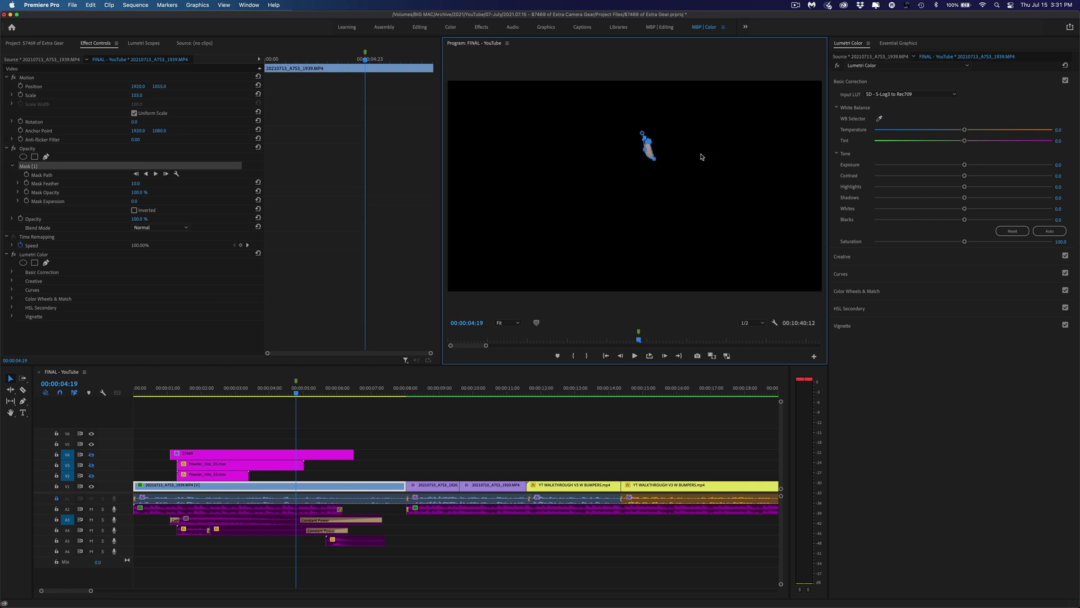
pyautogui.click(154, 47)
pyautogui.click(336, 496)
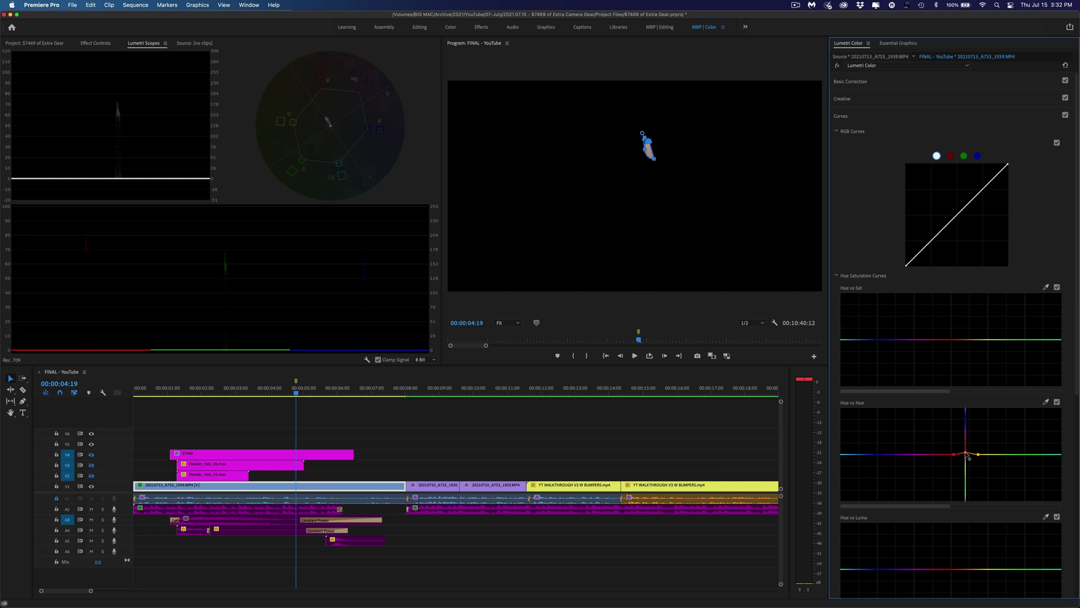
# - Delete the cheek mask to restore the full frame, then raise the Hue vs Sat skin-tone point slightly
pyautogui.click(94, 45)
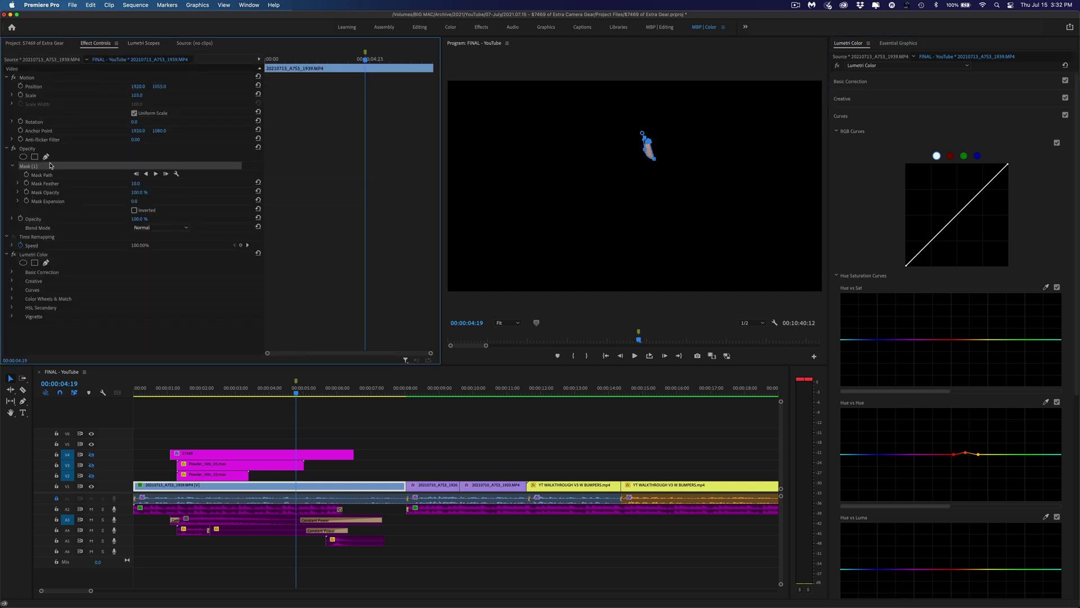
pyautogui.press('Delete')
pyautogui.click(1039, 289)
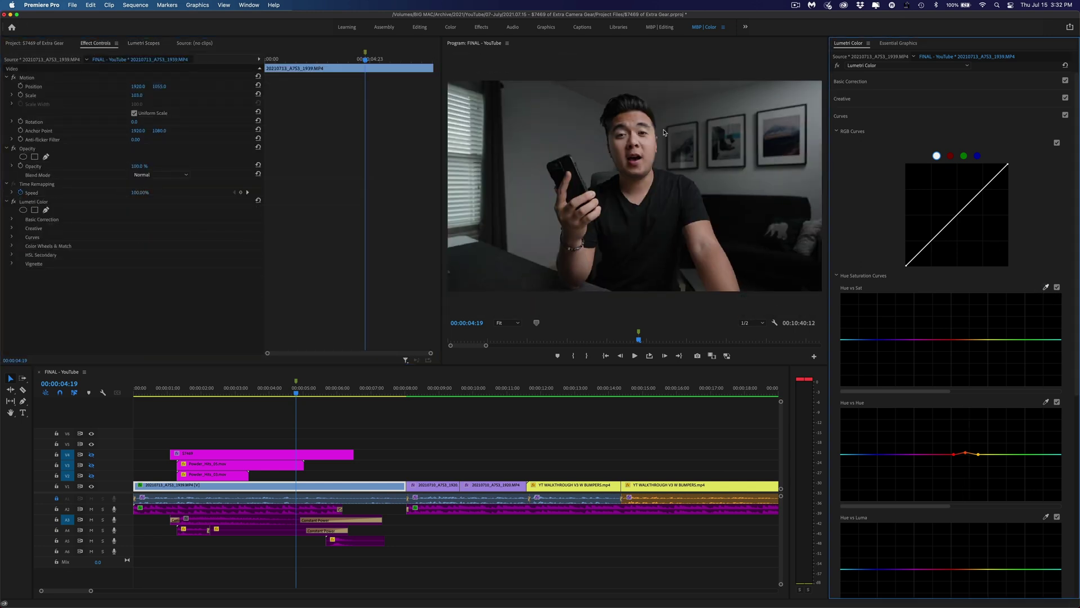
pyautogui.moveTo(967, 340); pyautogui.dragTo(968, 339)
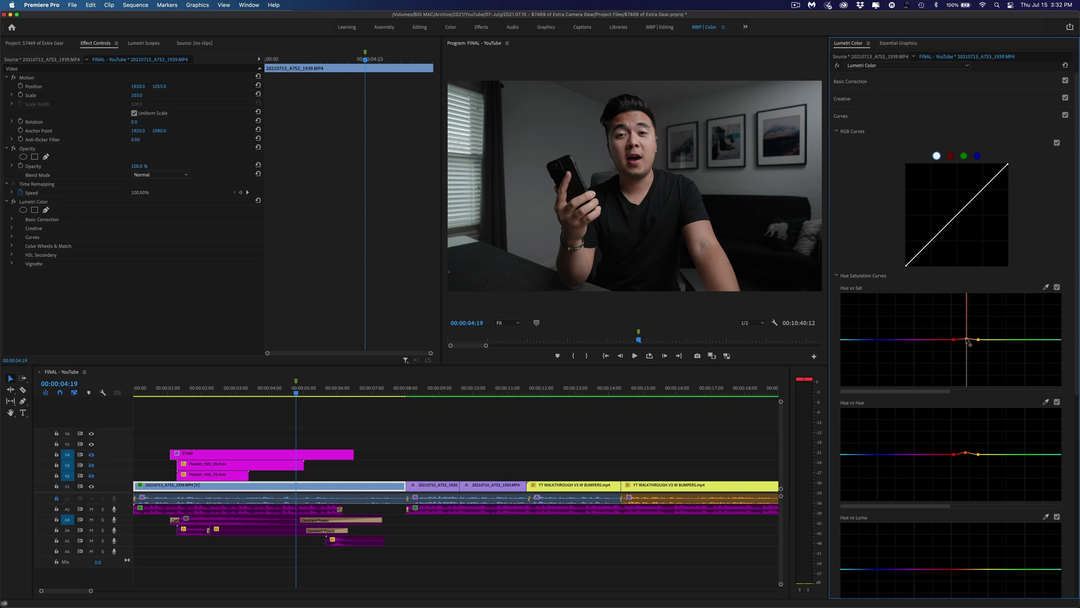